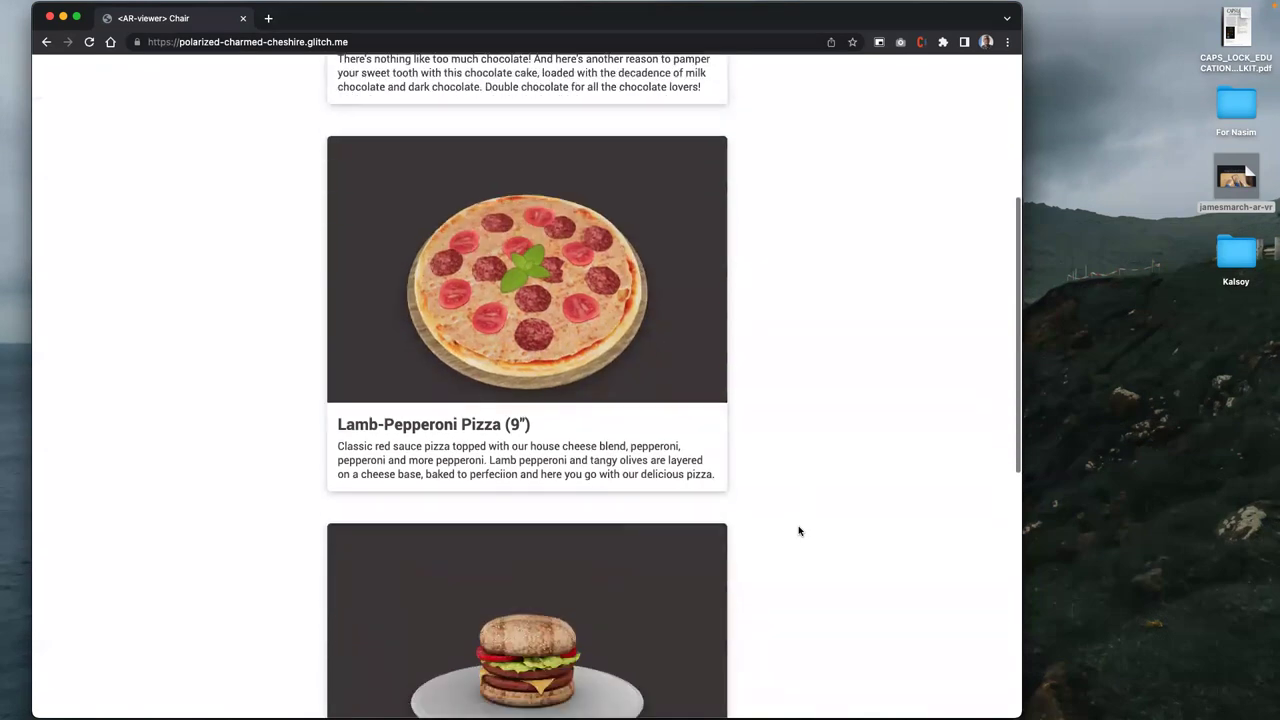
- Examine the Double Whopper and Oriental Grilled Fish 3D models on the food menu page by rotating them to different angles
drag(461, 553, 563, 526)
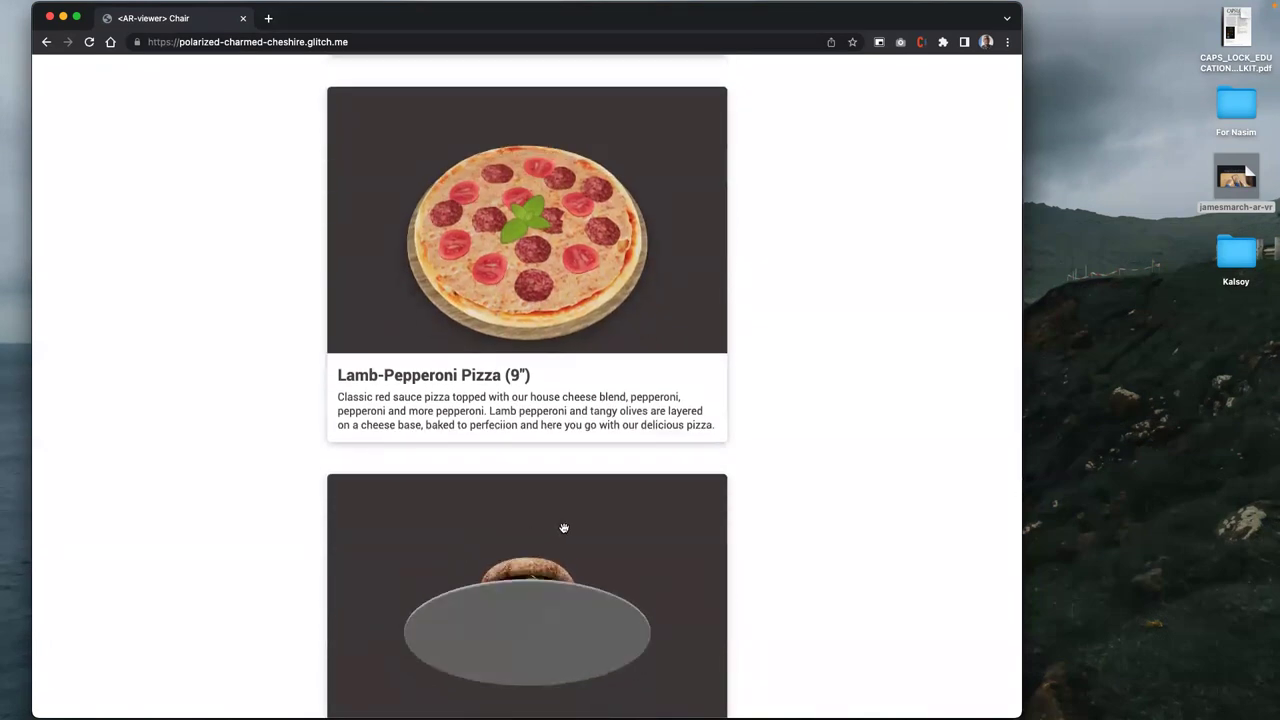
scroll(731, 609, down, 8)
drag(542, 592, 743, 531)
scroll(754, 537, down, 2)
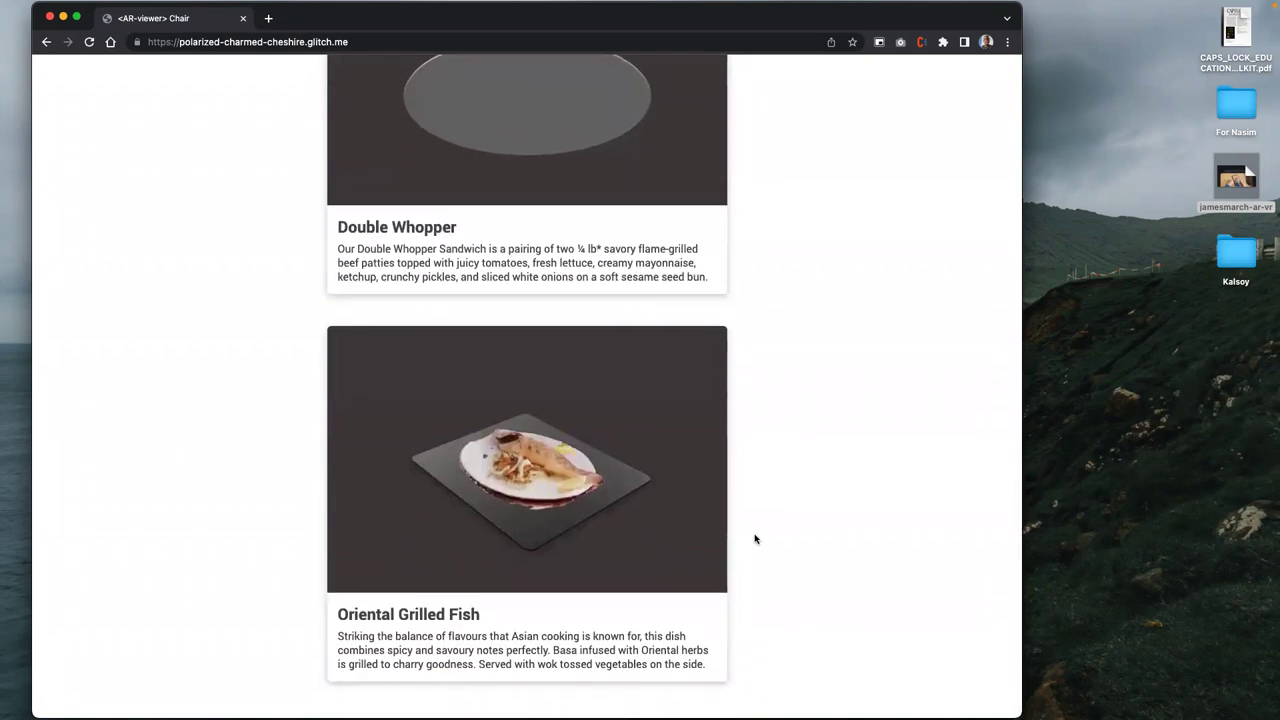
drag(489, 534, 500, 416)
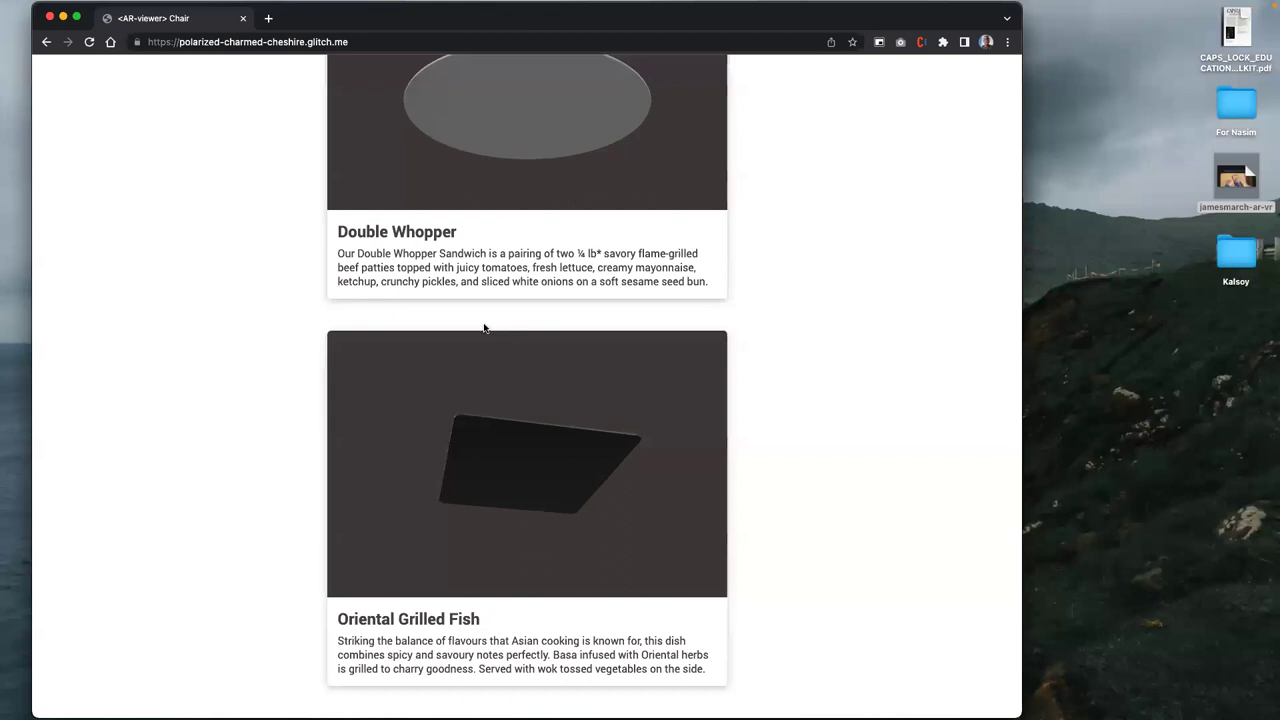
scroll(483, 322, up, 6)
drag(470, 331, 313, 362)
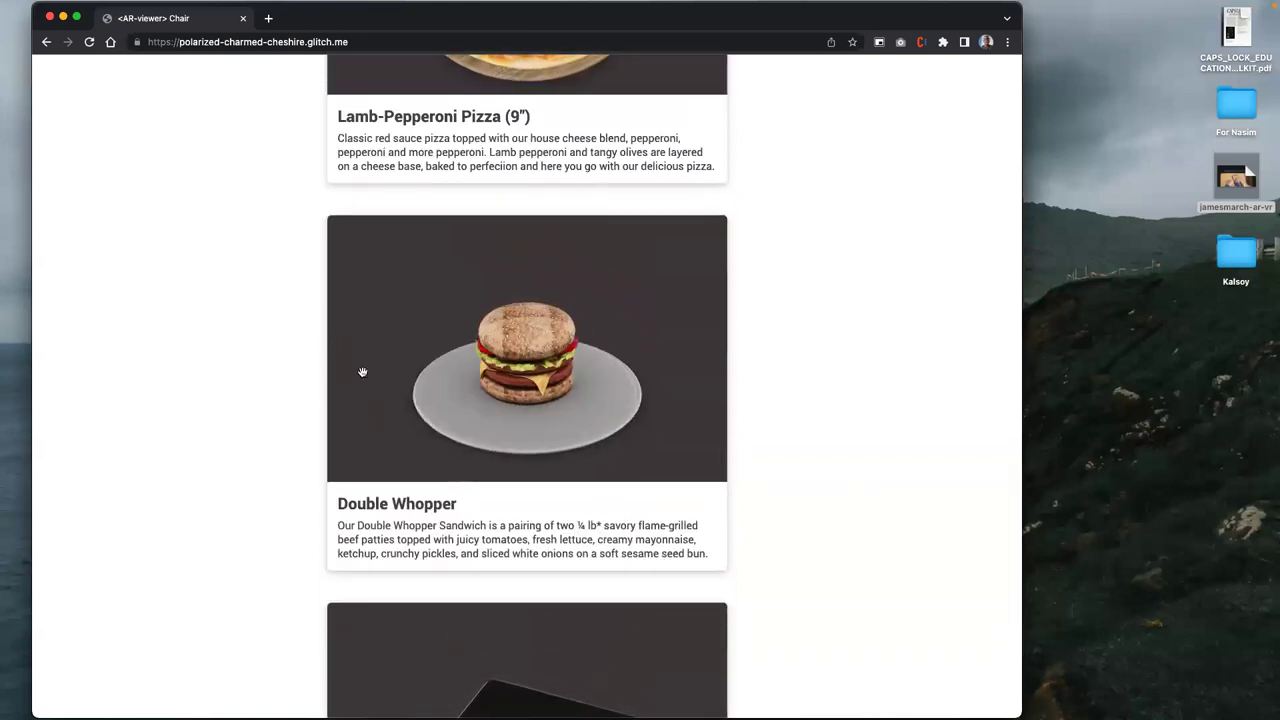
scroll(328, 361, up, 1)
drag(330, 360, 445, 470)
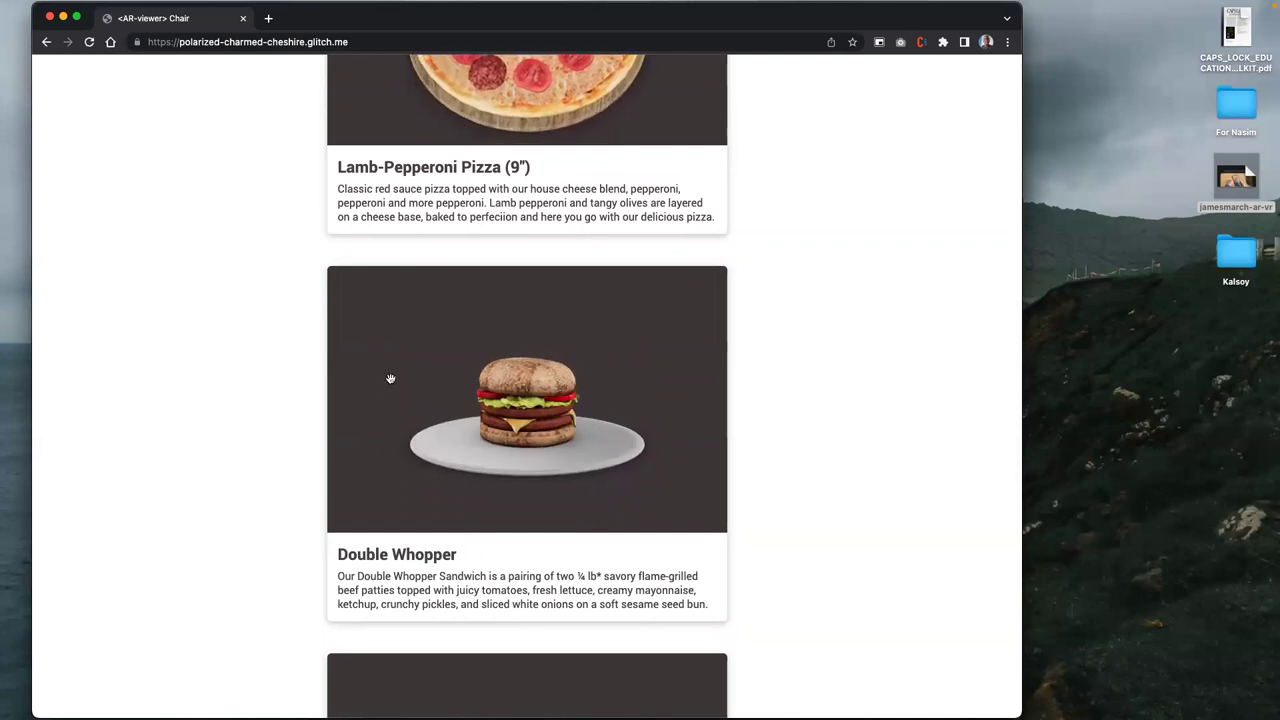
key(ctrl+Right)
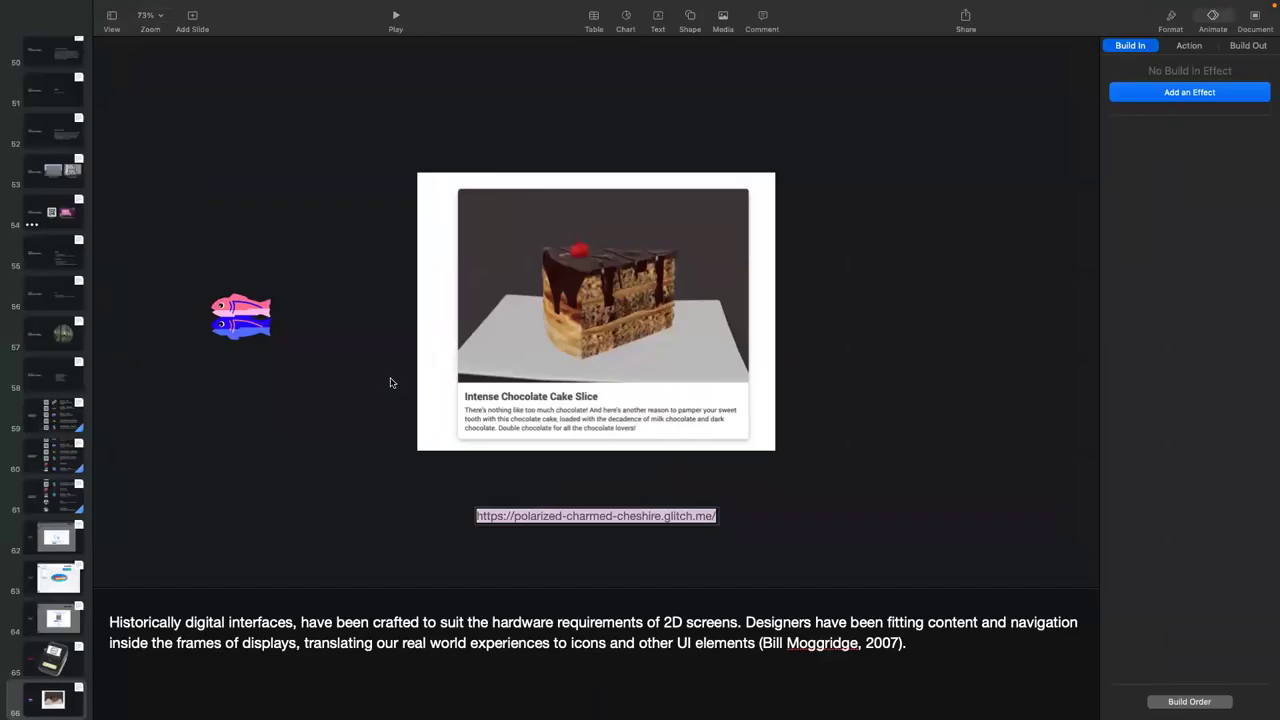
key(alt+super+p)
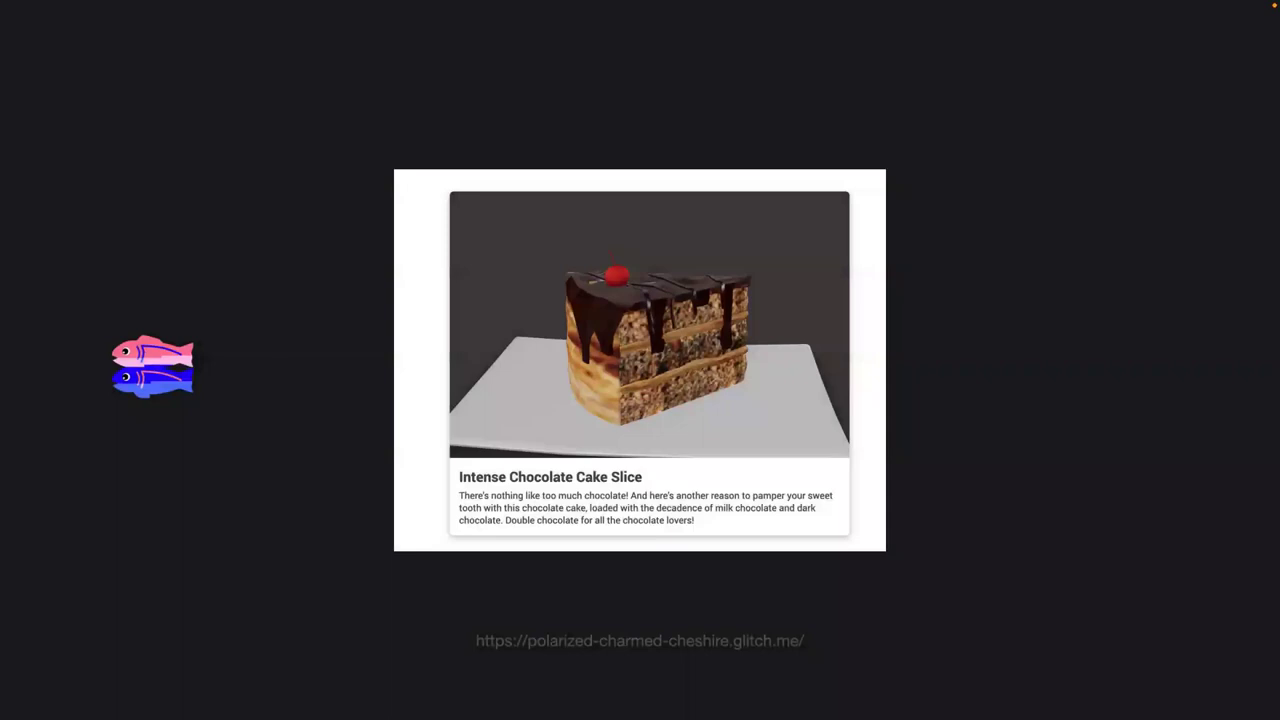
key(Escape)
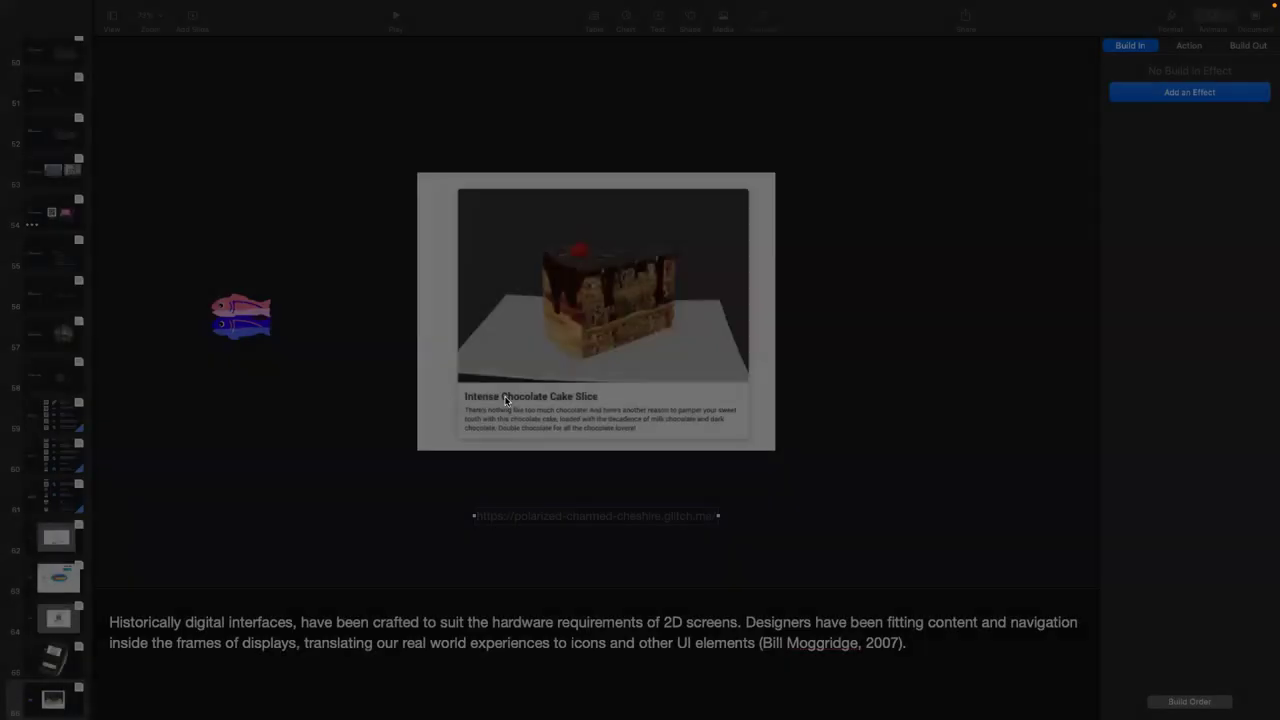
key(ctrl+Left)
- Return to the chocolate cake at the start of the food page and highlight the page's web address
scroll(620, 200, up, 10)
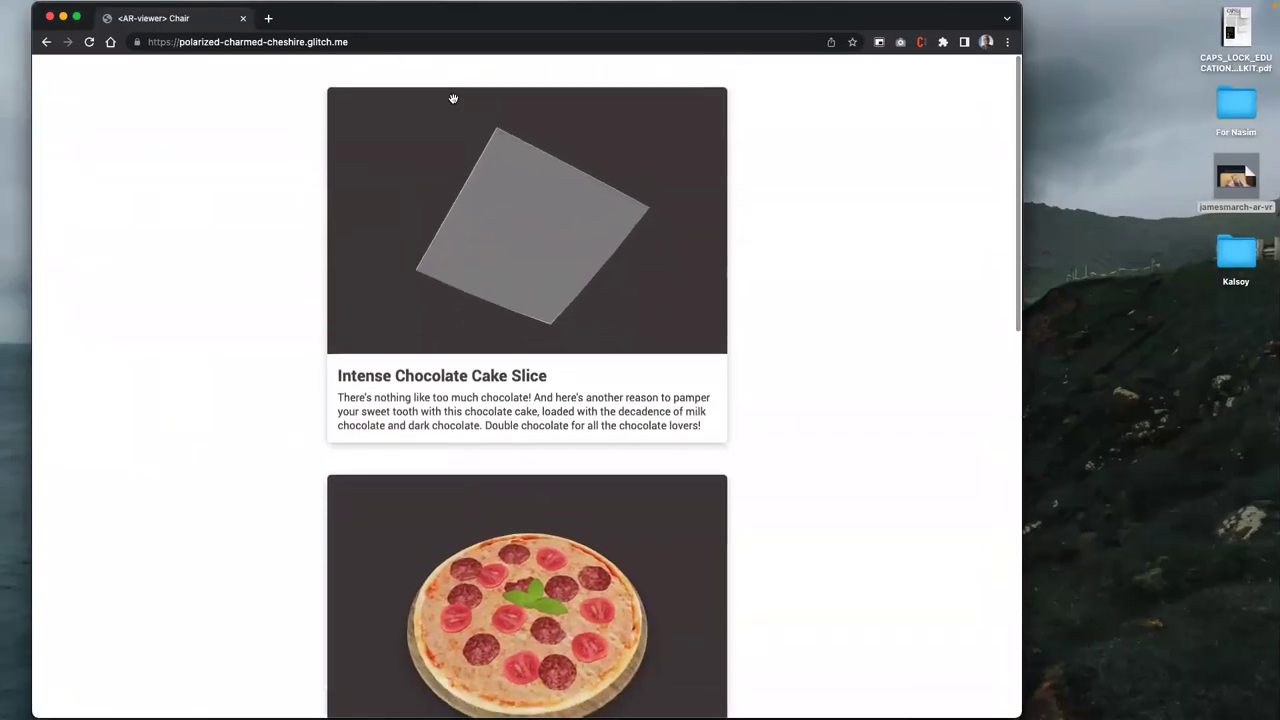
click(391, 42)
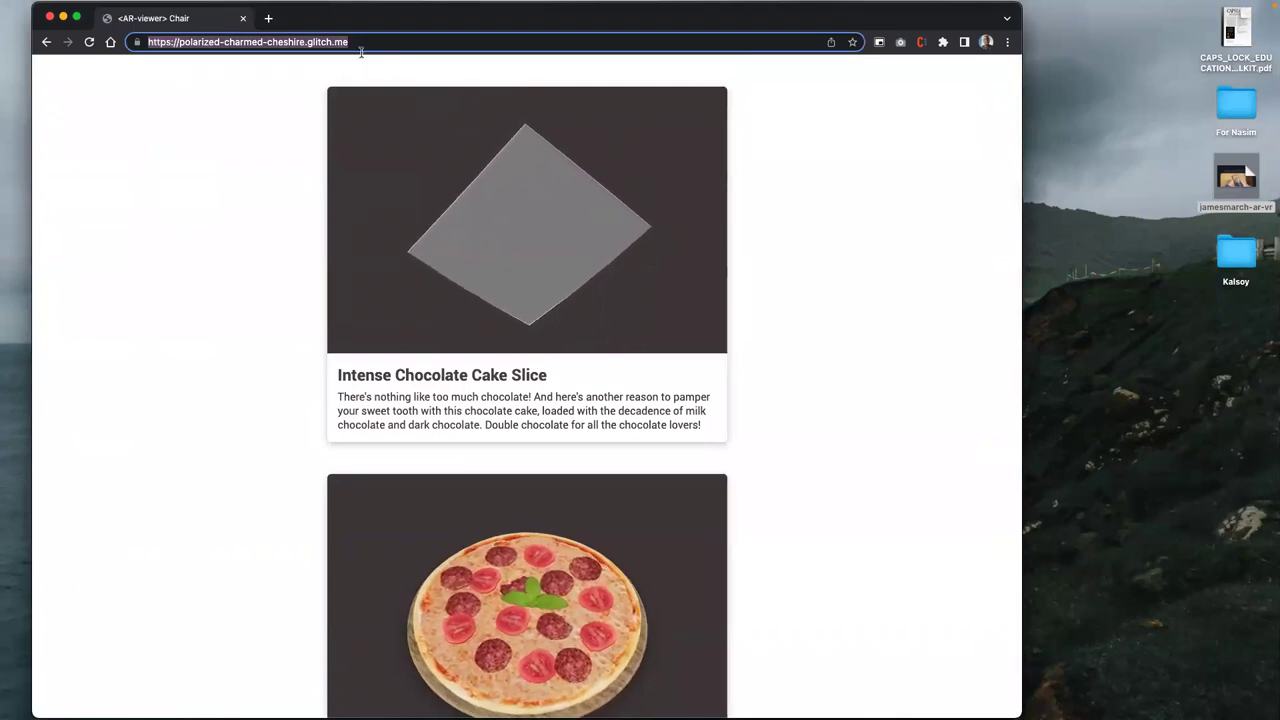
click(360, 42)
- Switch to Keynote, play the presentation from the chocolate cake slide and advance to the following slide
key(ctrl+Right)
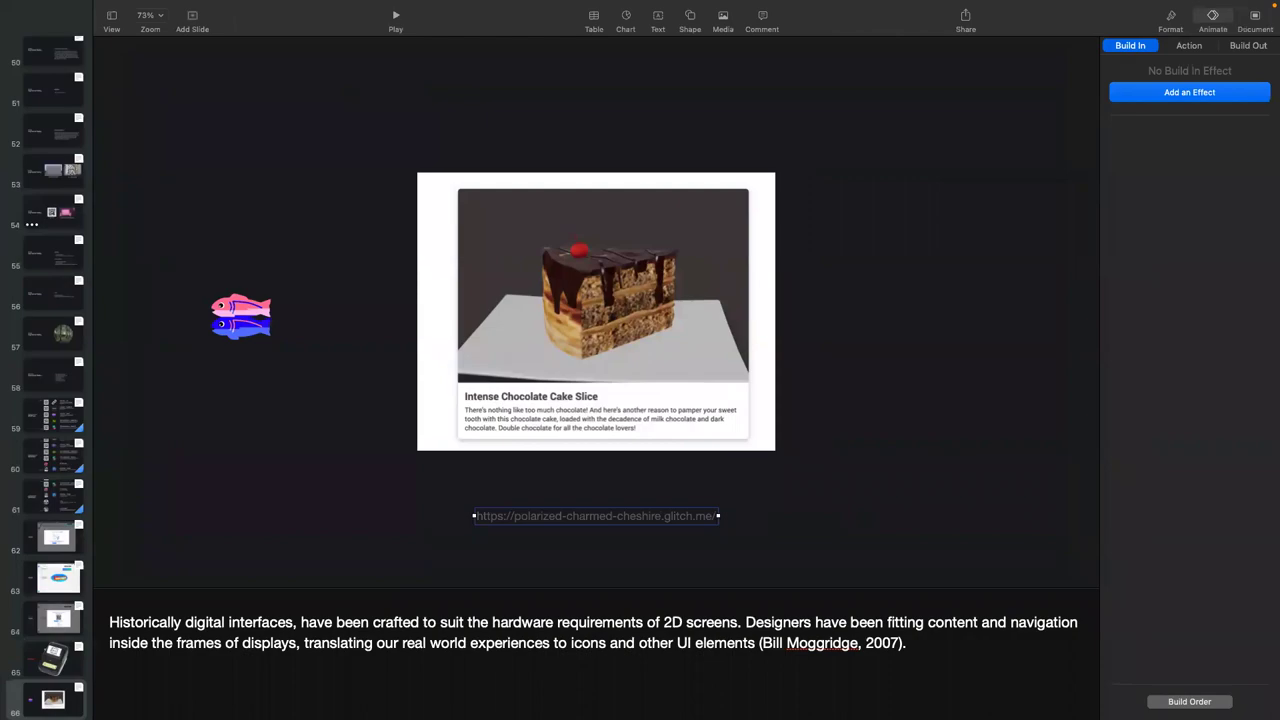
key(super+alt+p)
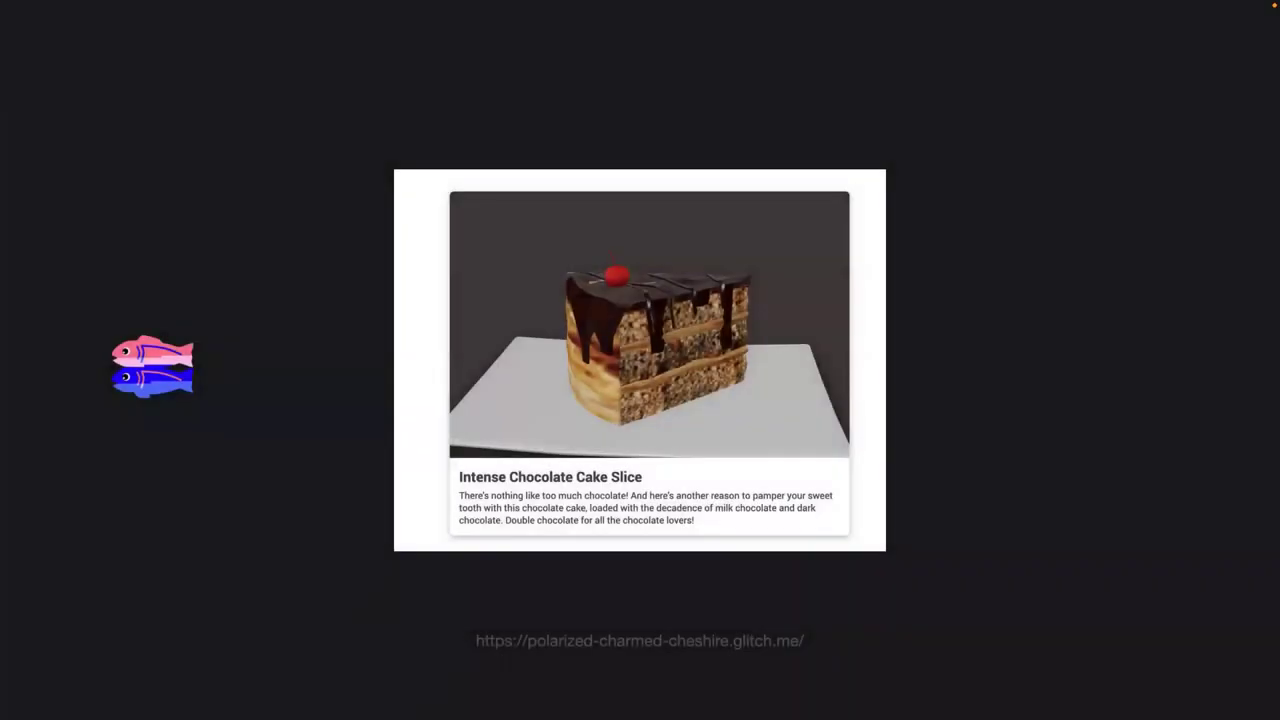
key(Right)
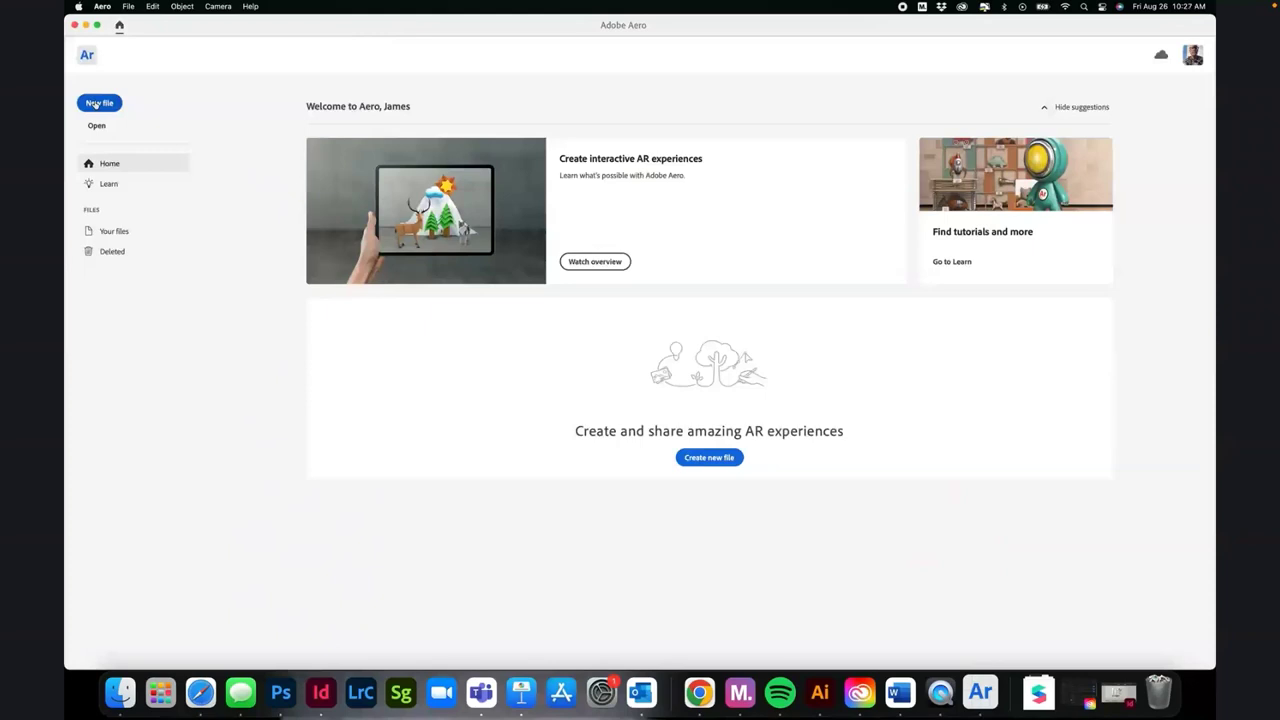
- Create a new Adobe Aero project named demo
click(99, 103)
text(demo)
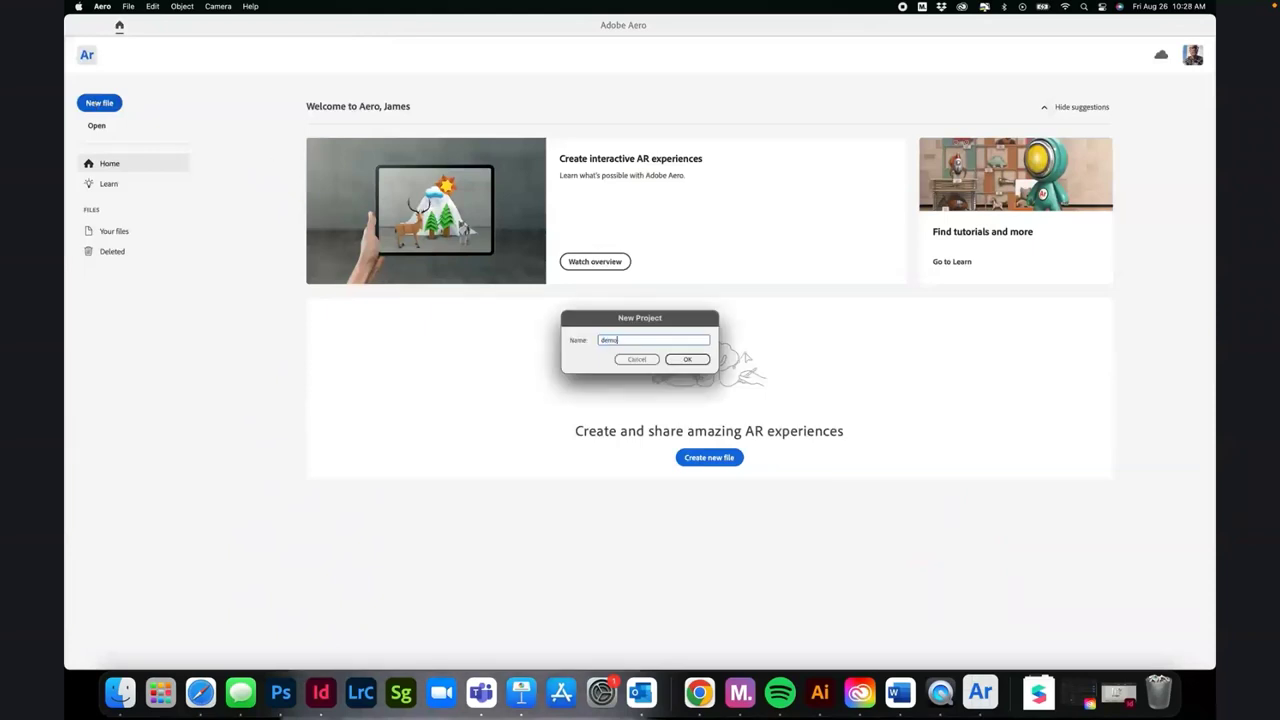
click(697, 364)
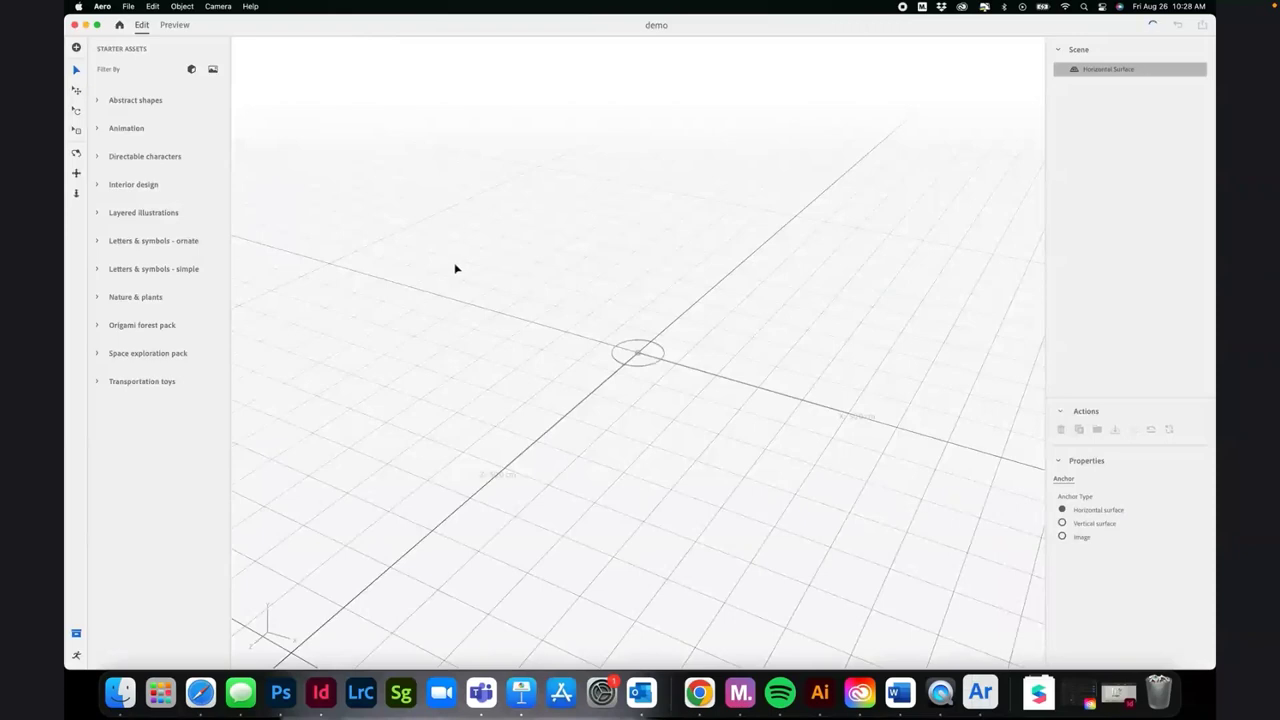
- Preview layers.psd from the layers folder and import it into the demo scene
click(76, 48)
click(640, 133)
click(648, 146)
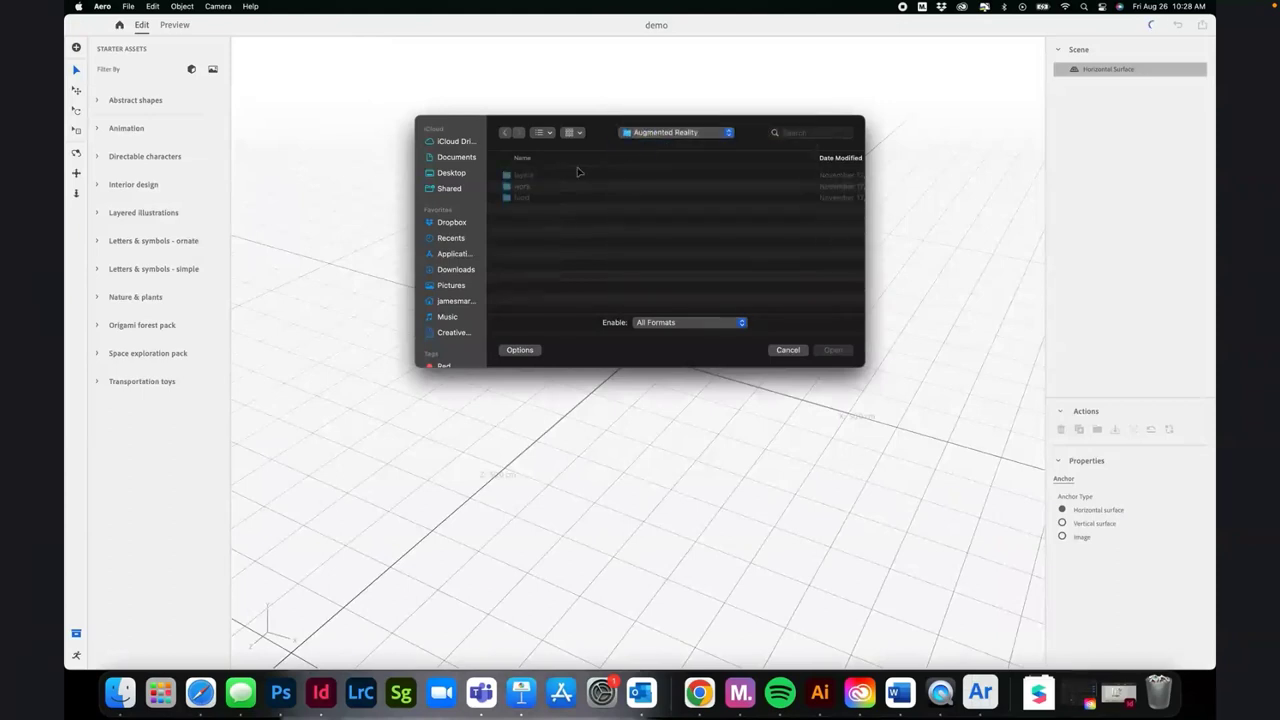
double_click(550, 176)
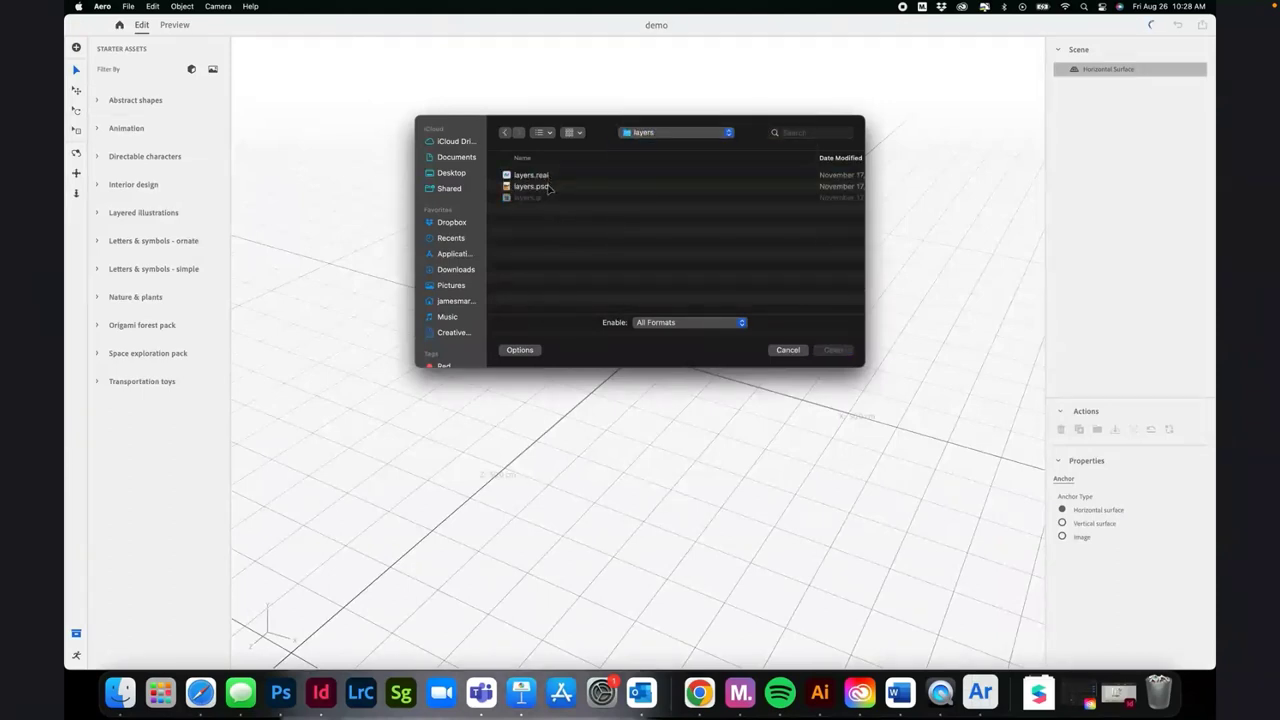
click(549, 187)
double_click(548, 187)
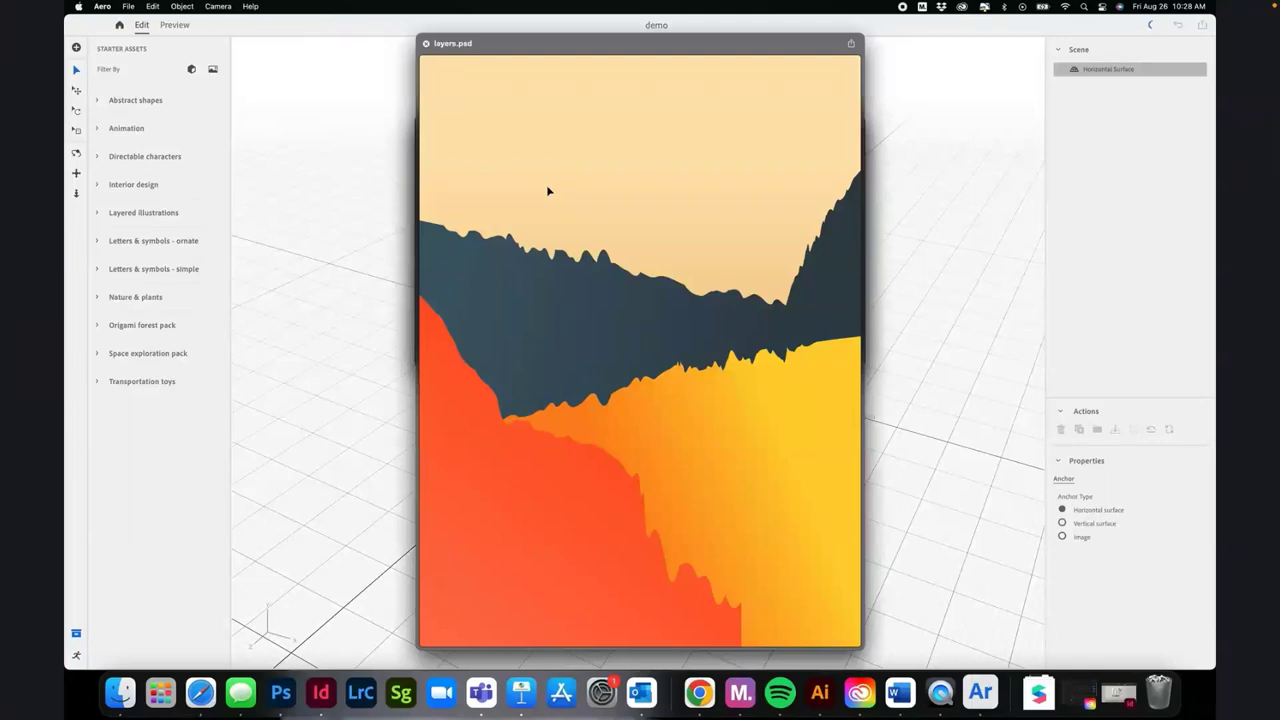
key(space)
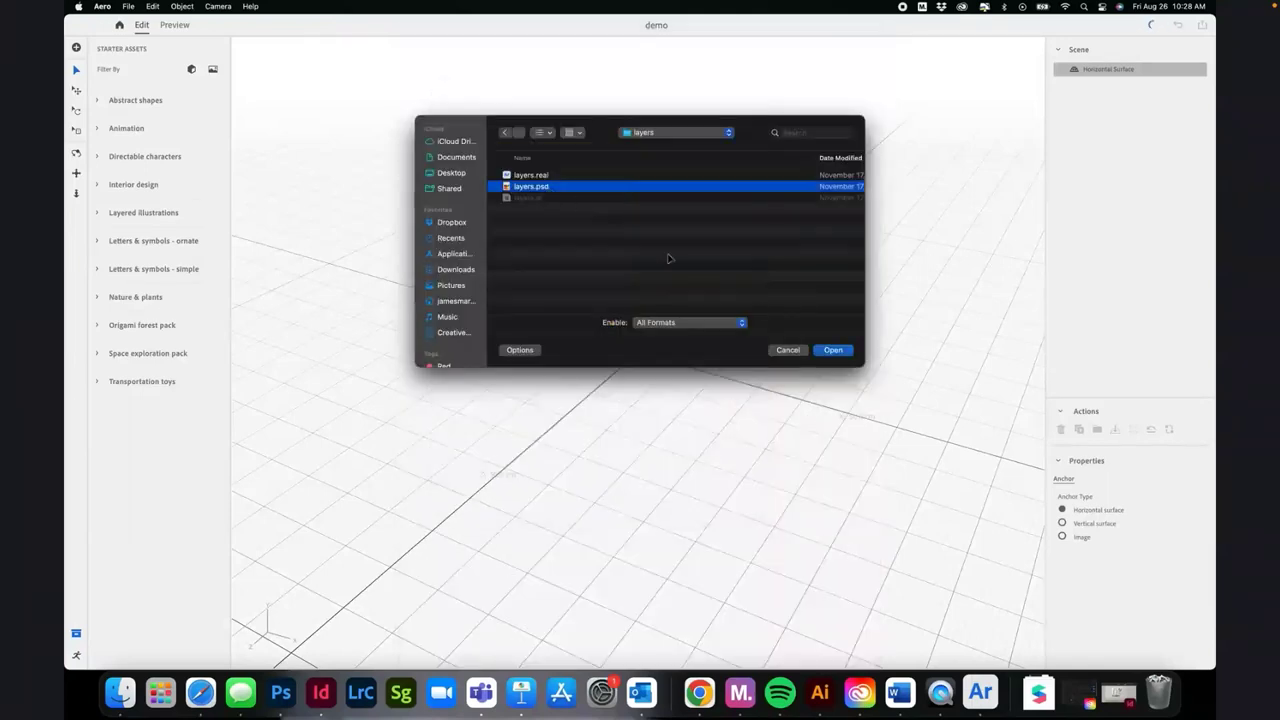
click(829, 350)
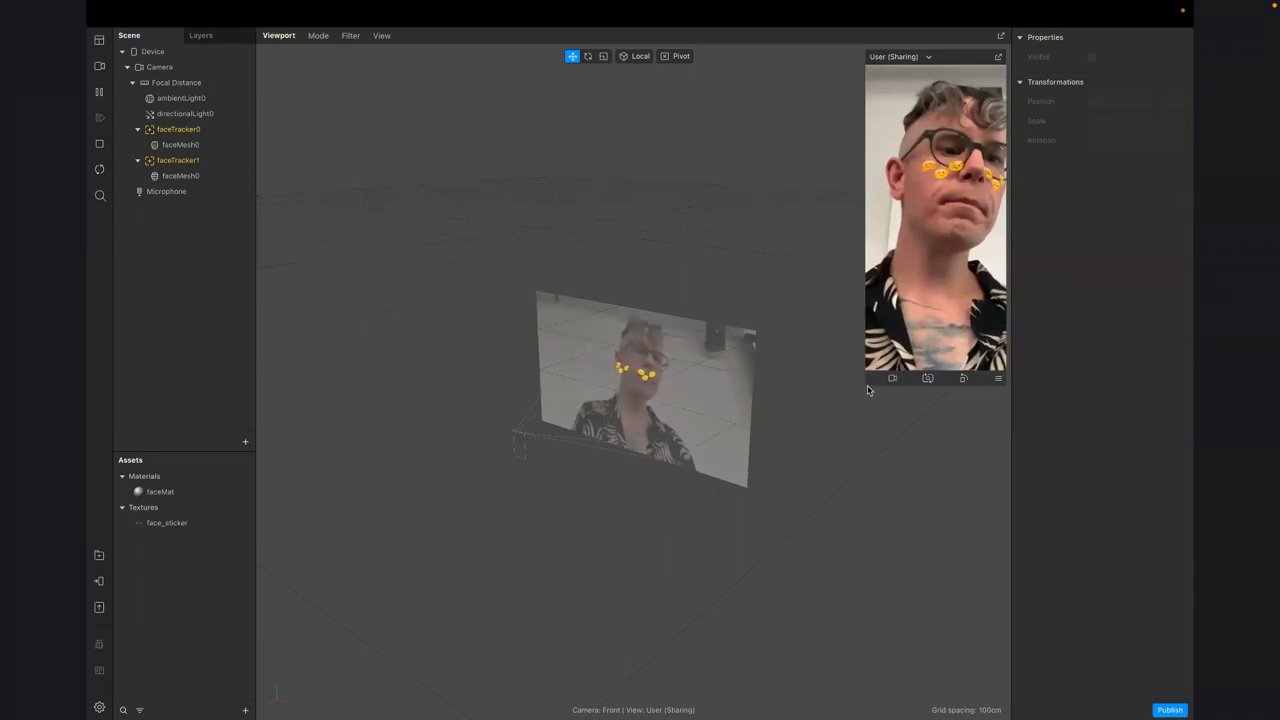
- Enlarge the face-filter preview and inspect the properties of faceTracker0 and faceTracker1
drag(866, 385, 798, 450)
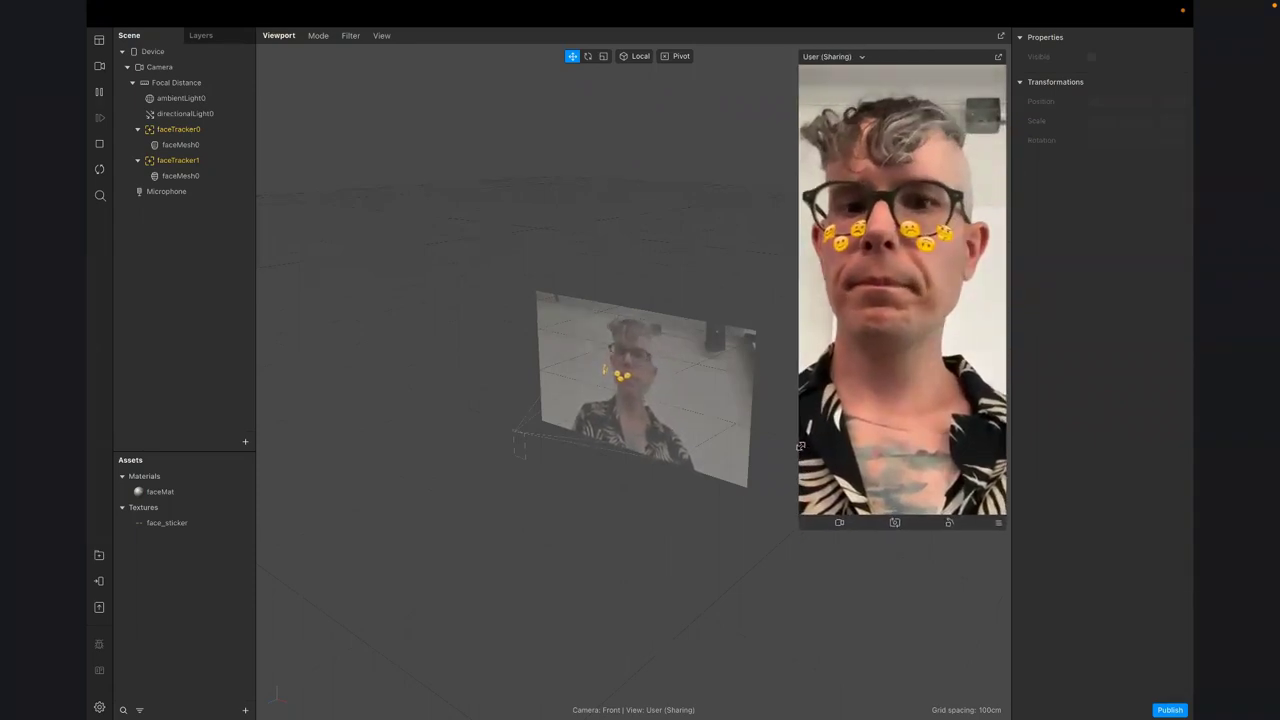
click(193, 129)
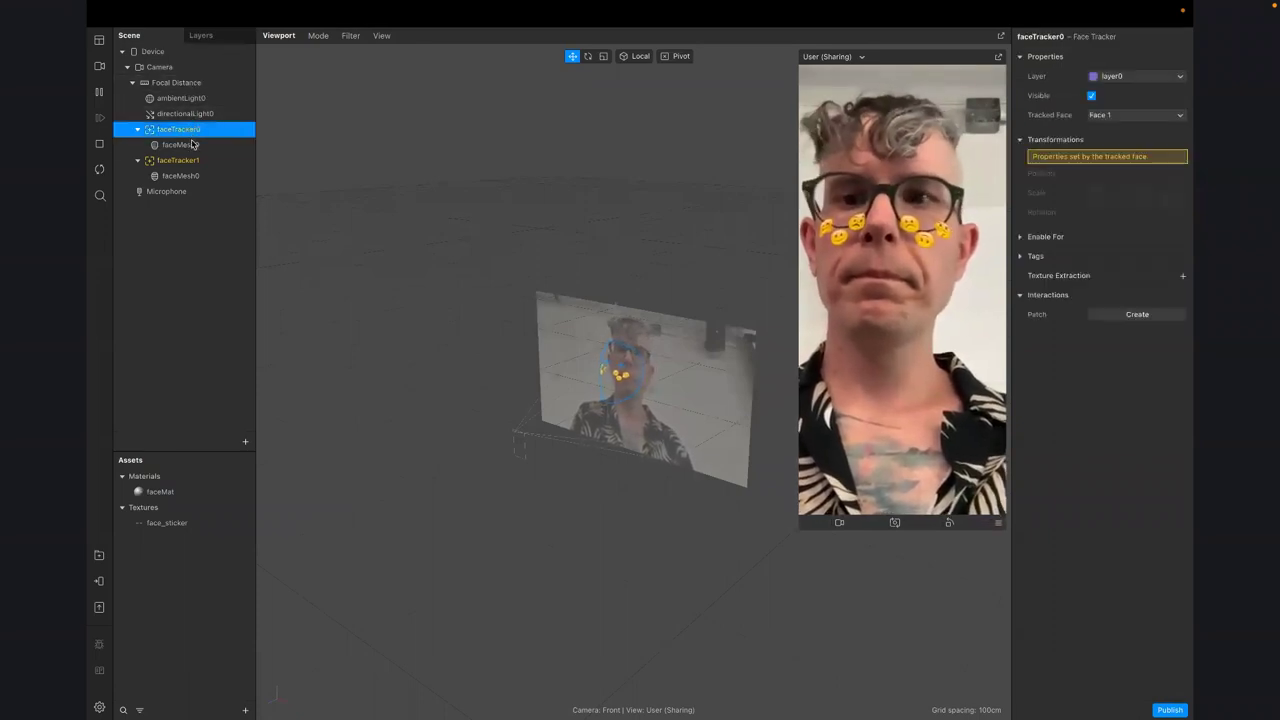
click(193, 160)
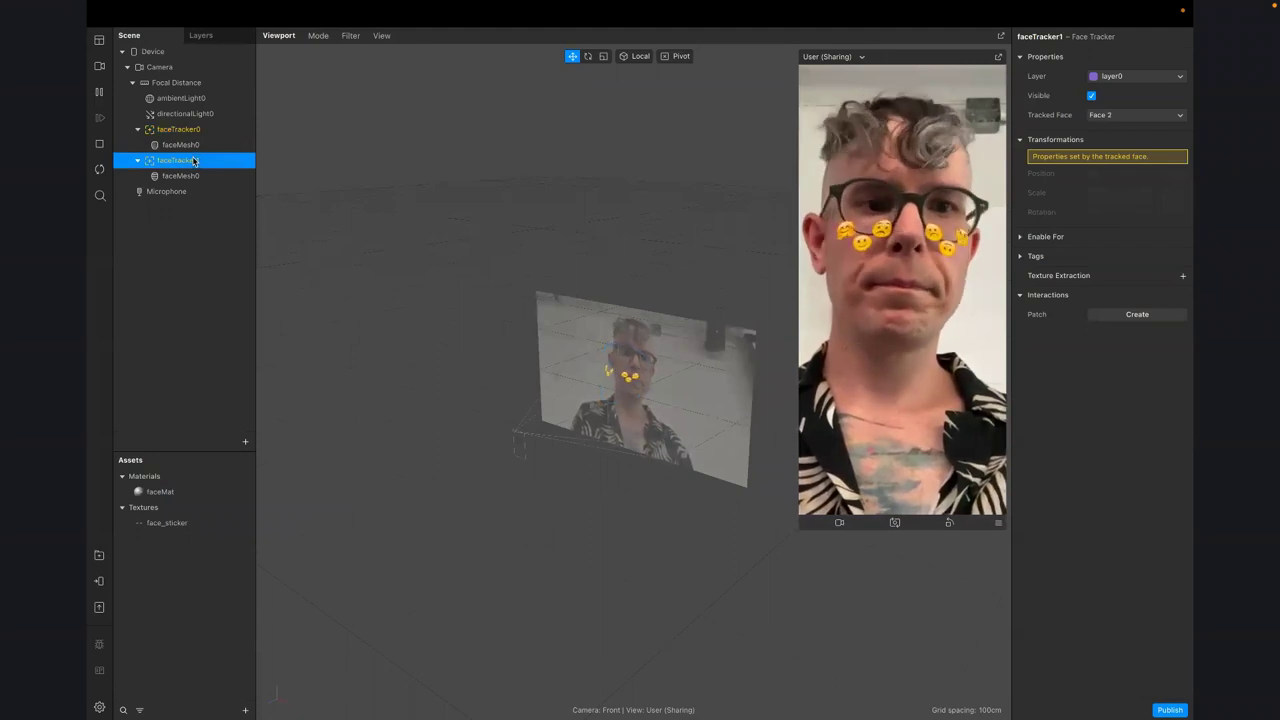